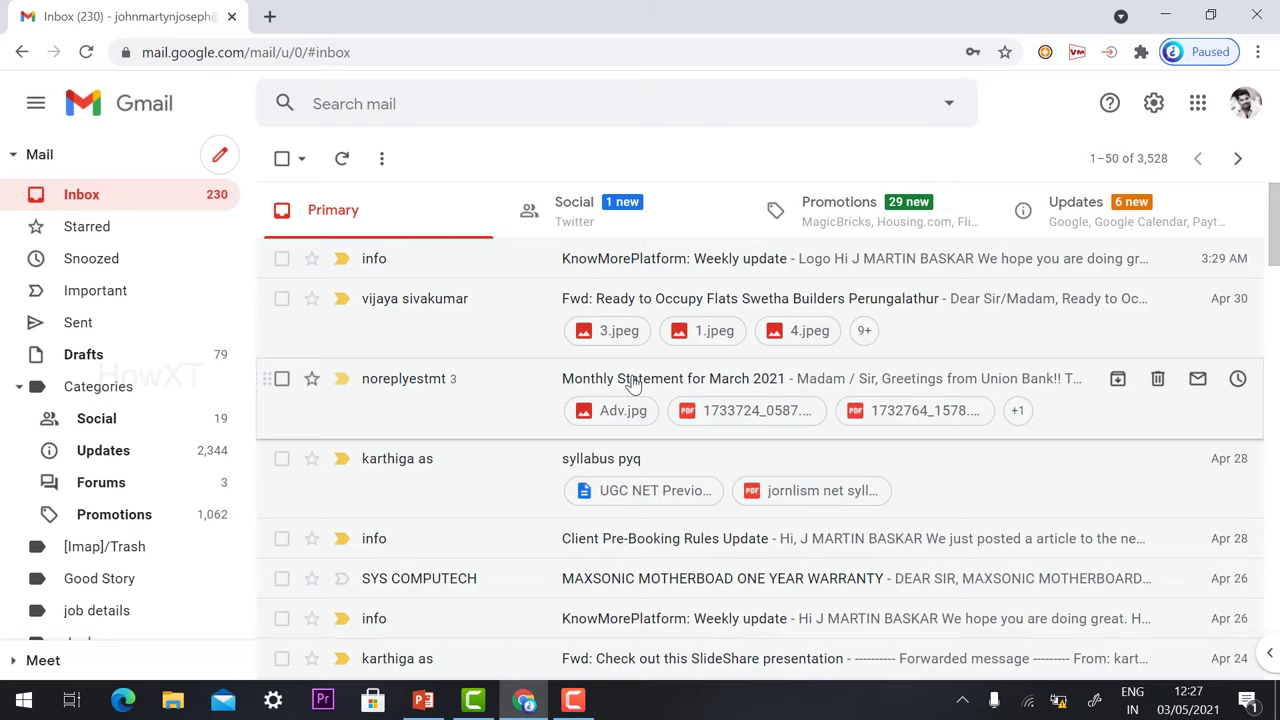
- Discard a stray draft, search Google for 'chrome extension' and go to the Chrome Web Store Extensions page
click(216, 160)
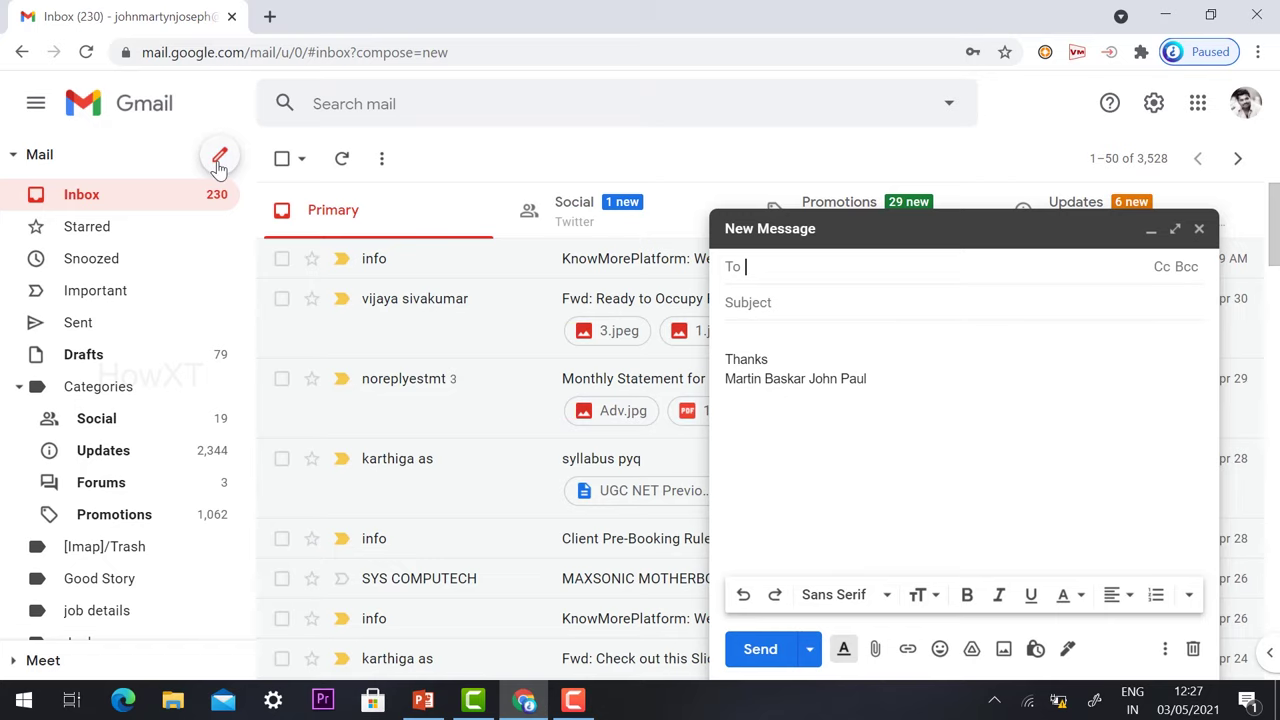
click(1199, 228)
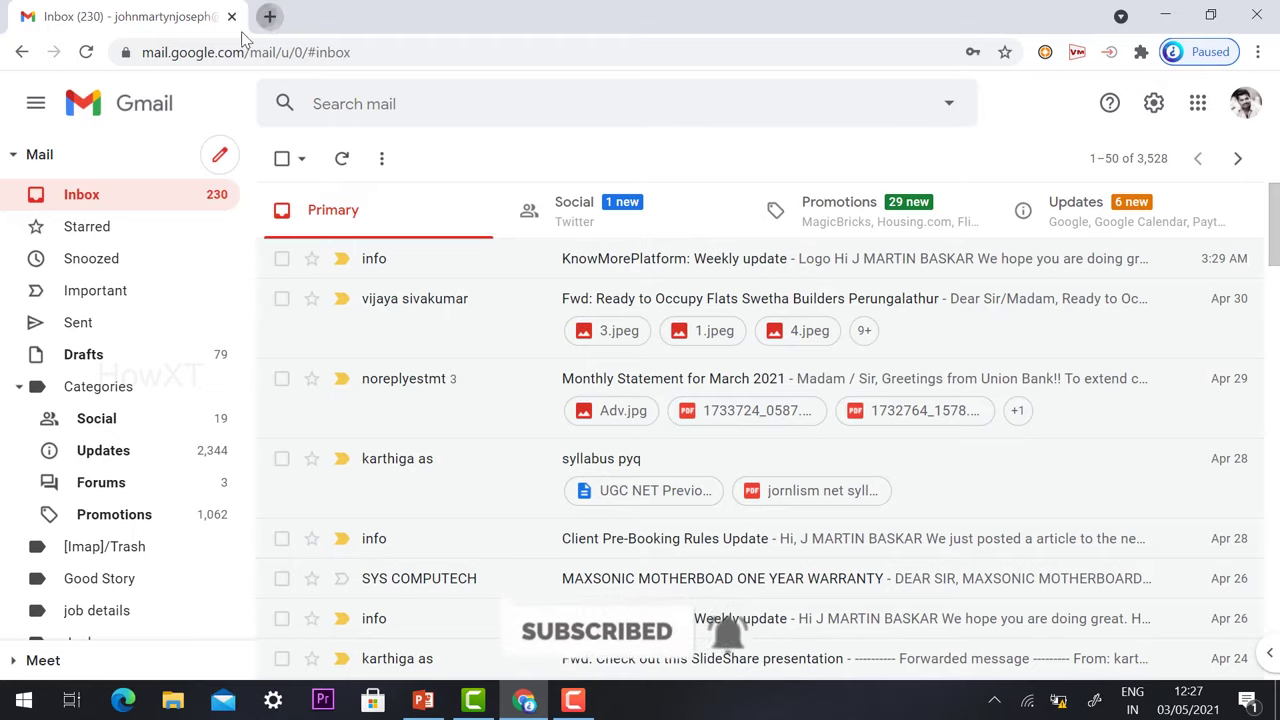
click(269, 16)
text(chrome)
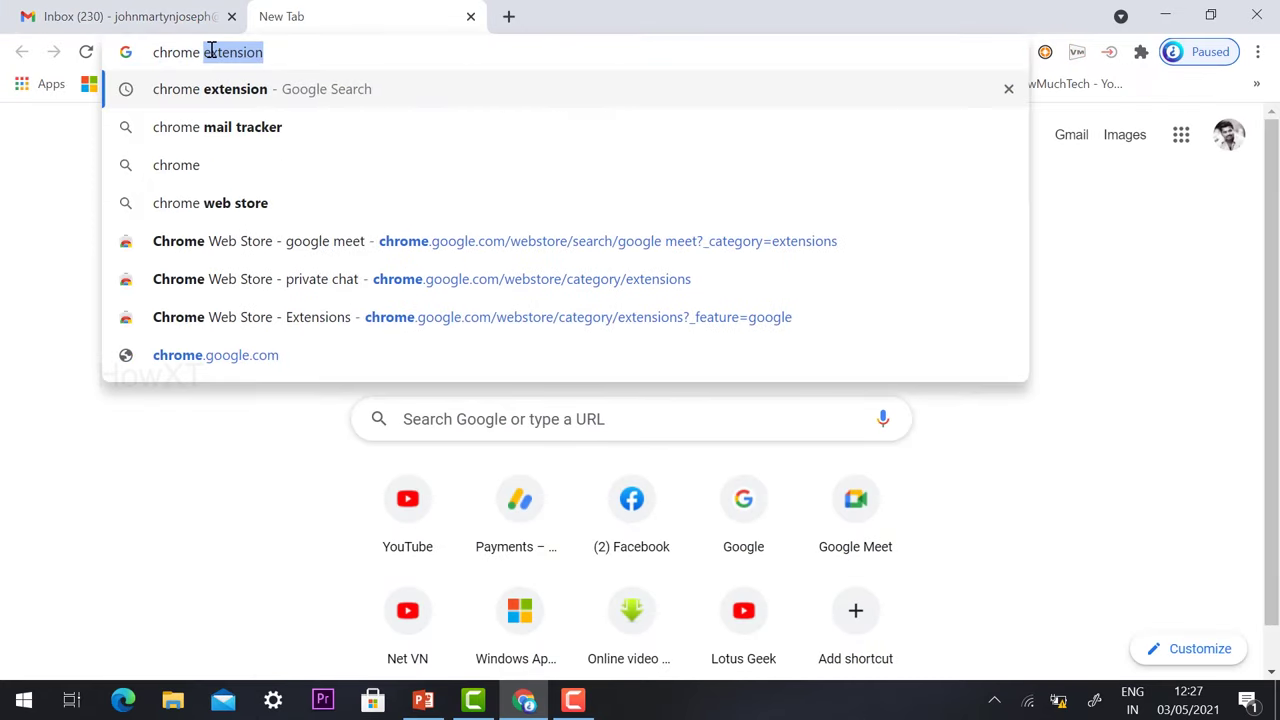
key(Return)
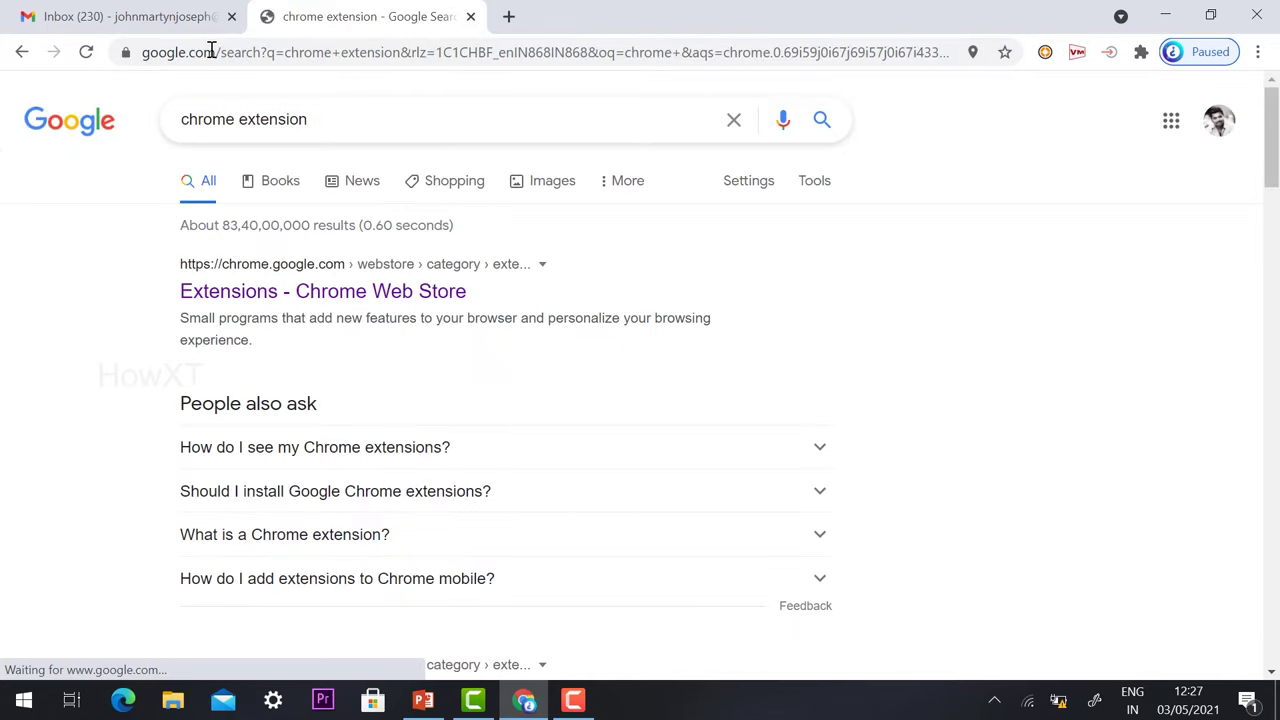
click(244, 298)
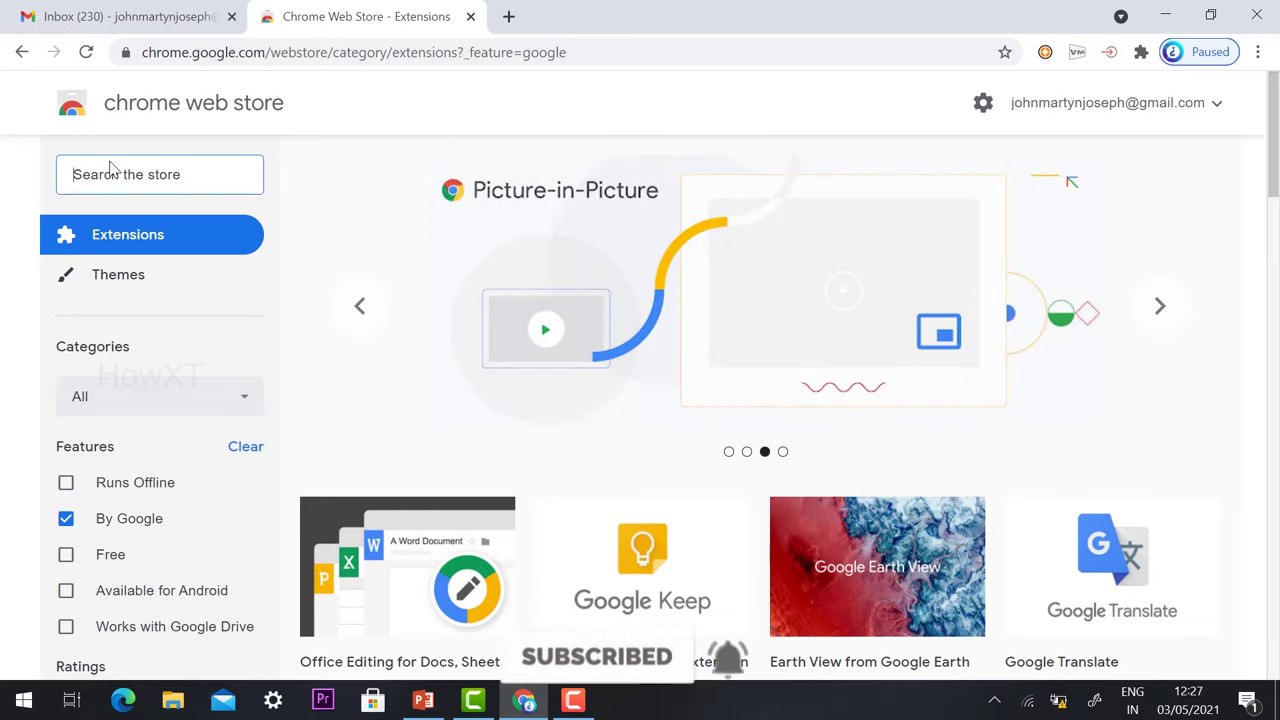
- Search the store for 'mail tracking' and open the Email Tracker for Gmail - Mailtrack listing
text(mail )
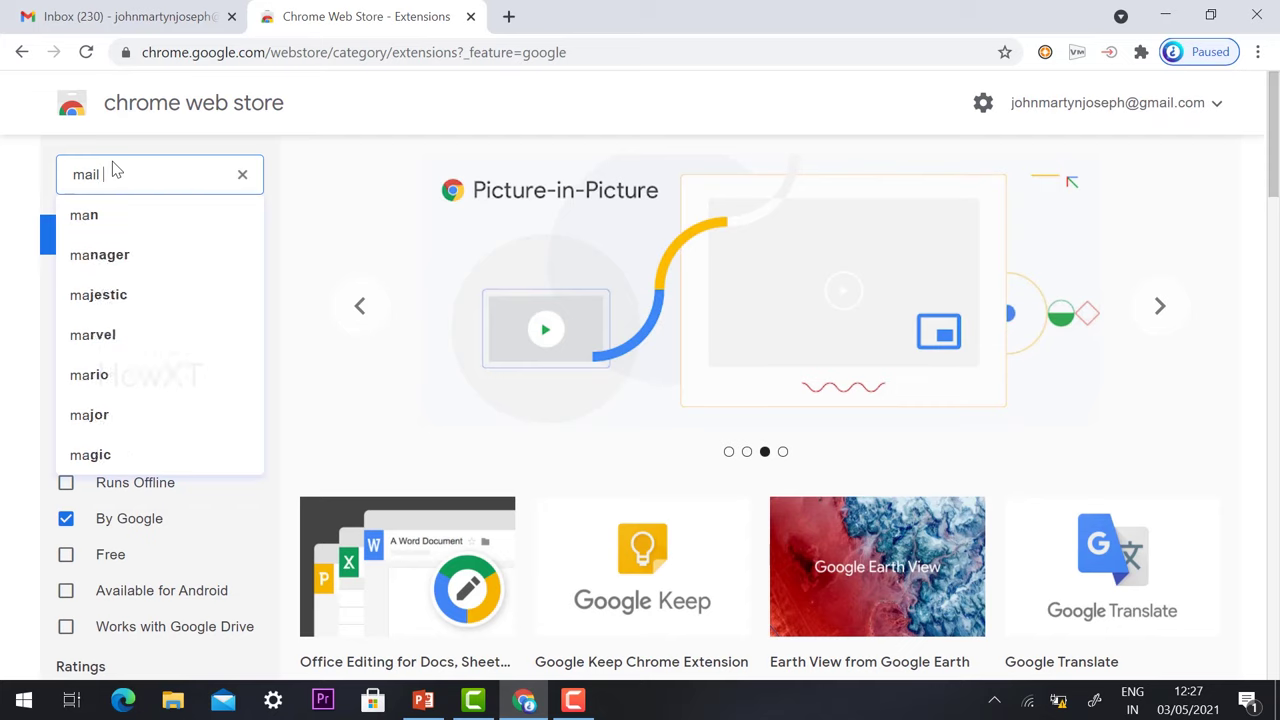
text(tra)
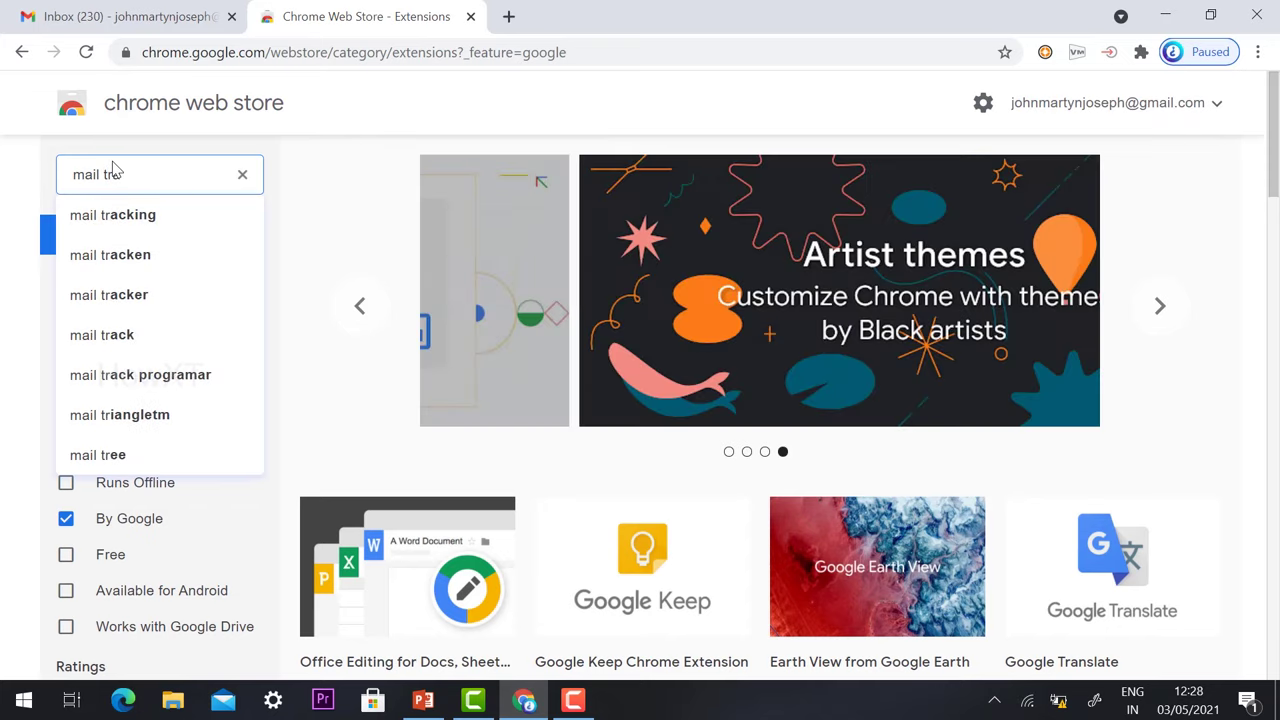
click(127, 227)
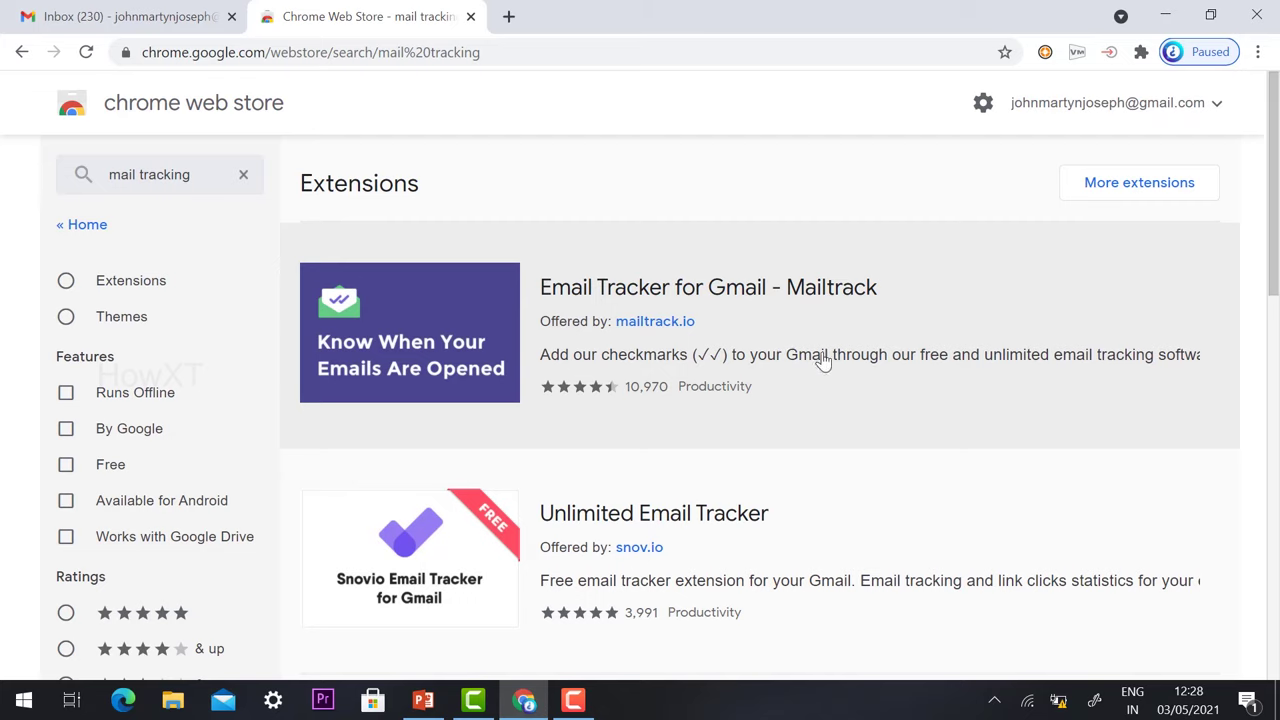
click(604, 299)
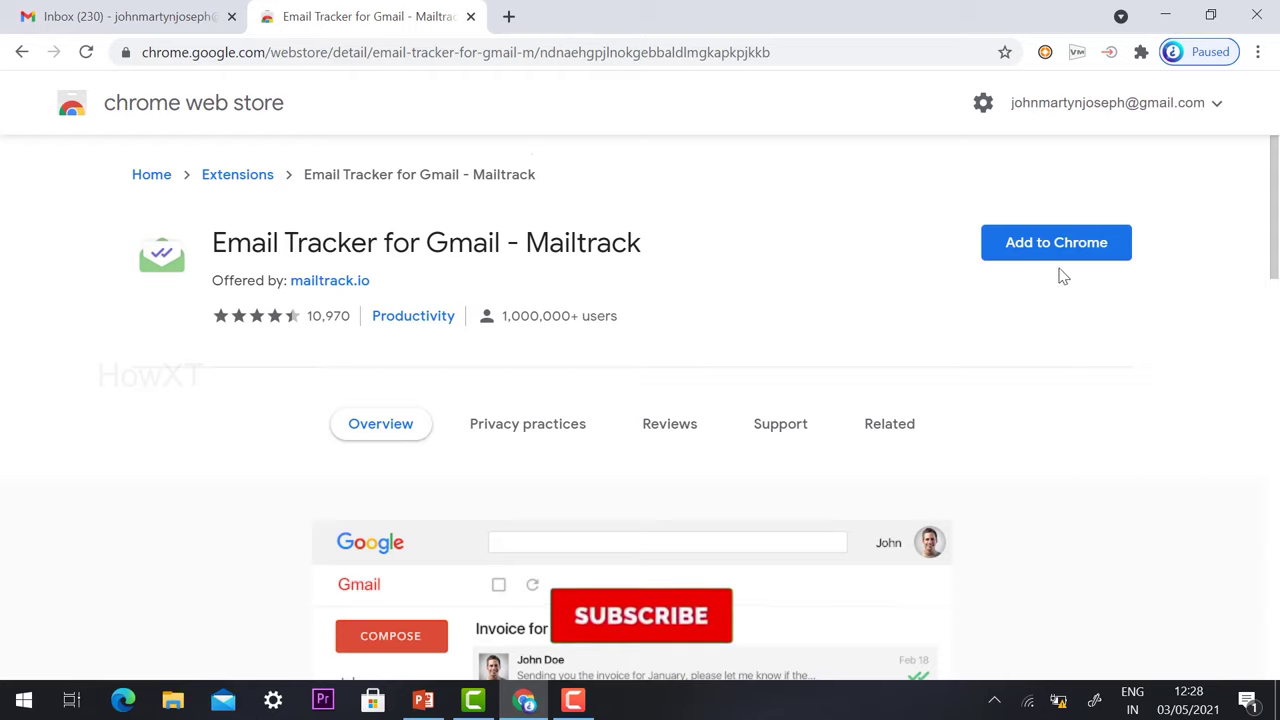
- Add Mailtrack to Chrome and confirm with Add extension
click(1030, 248)
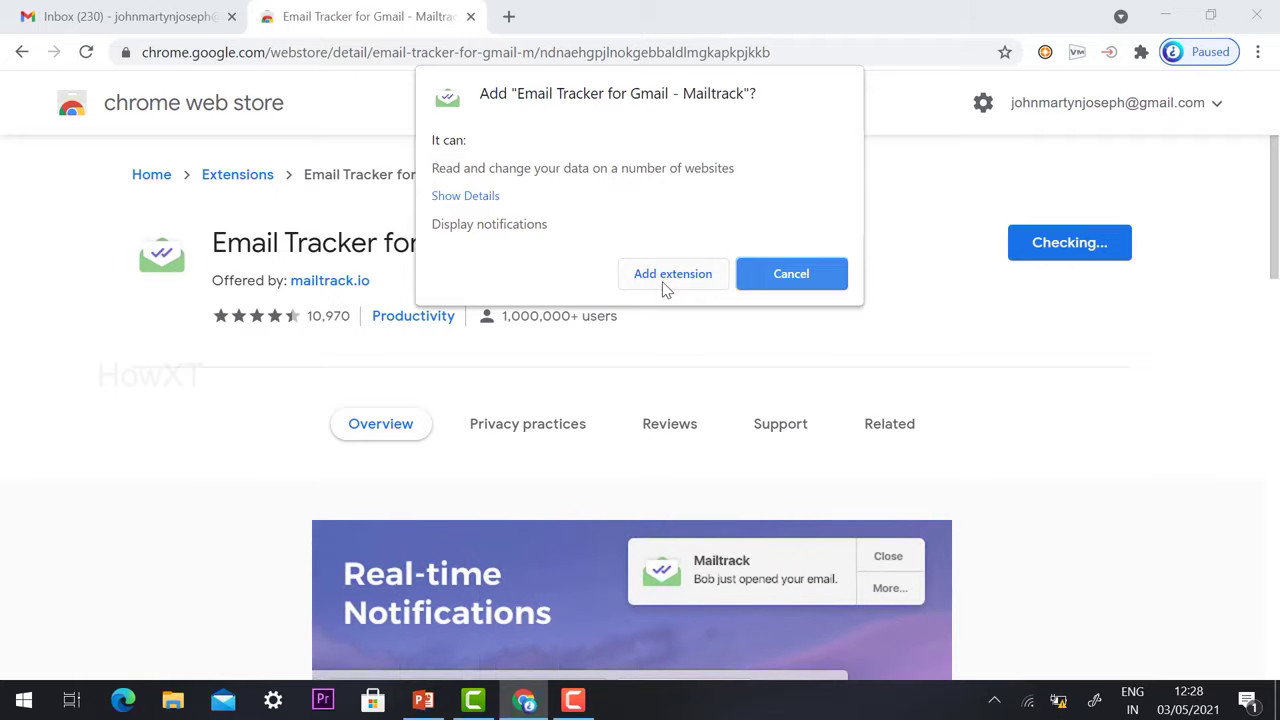
click(664, 276)
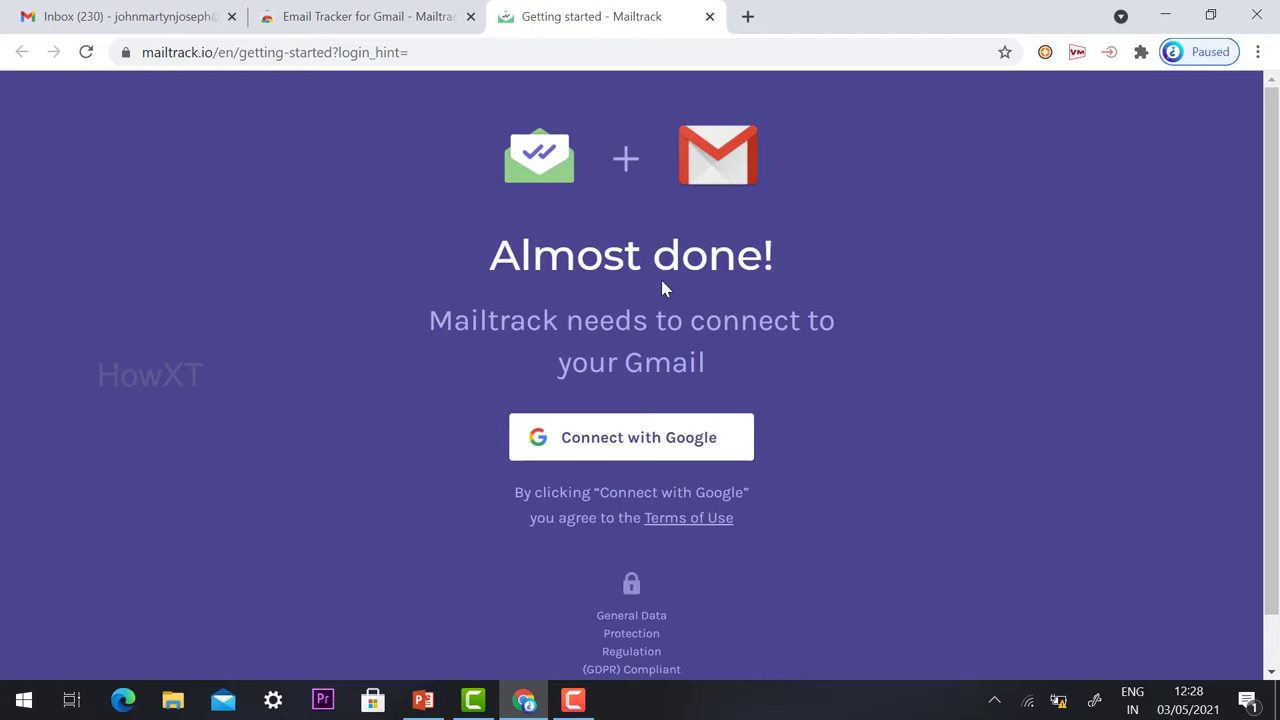
- Check Mailtrack in the Extensions menu, then connect it with the Google account
click(1141, 52)
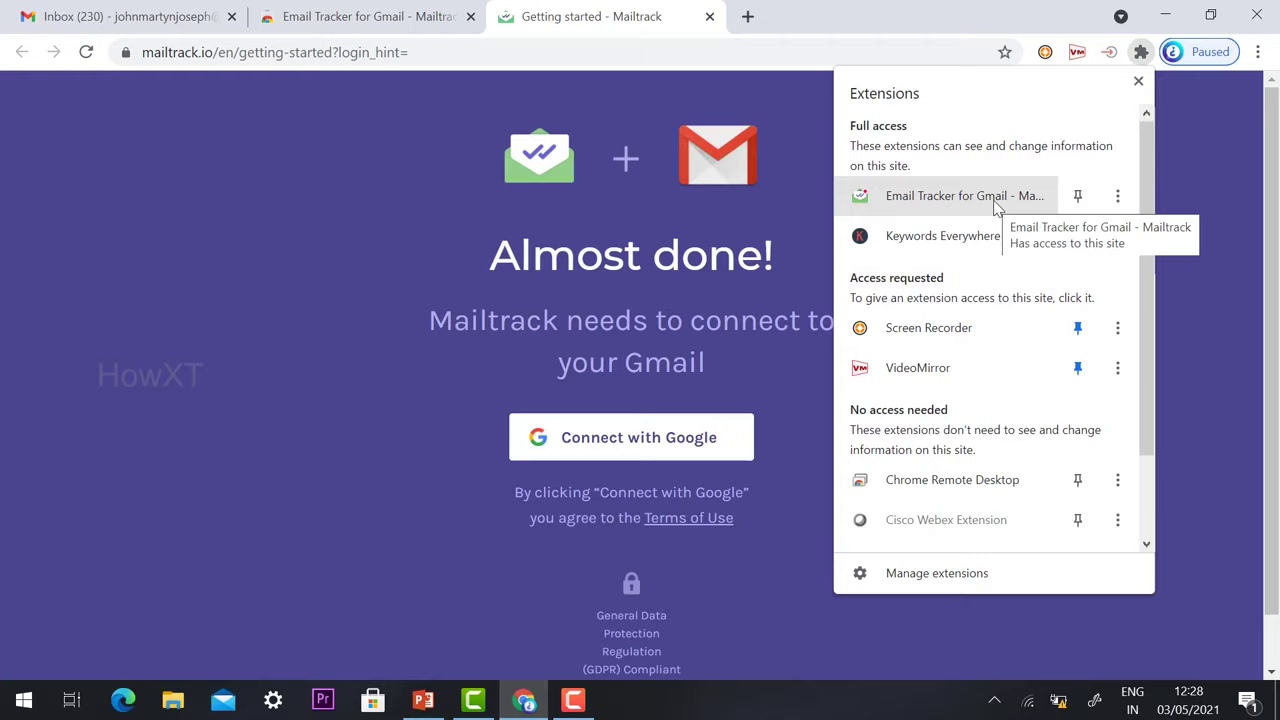
click(362, 194)
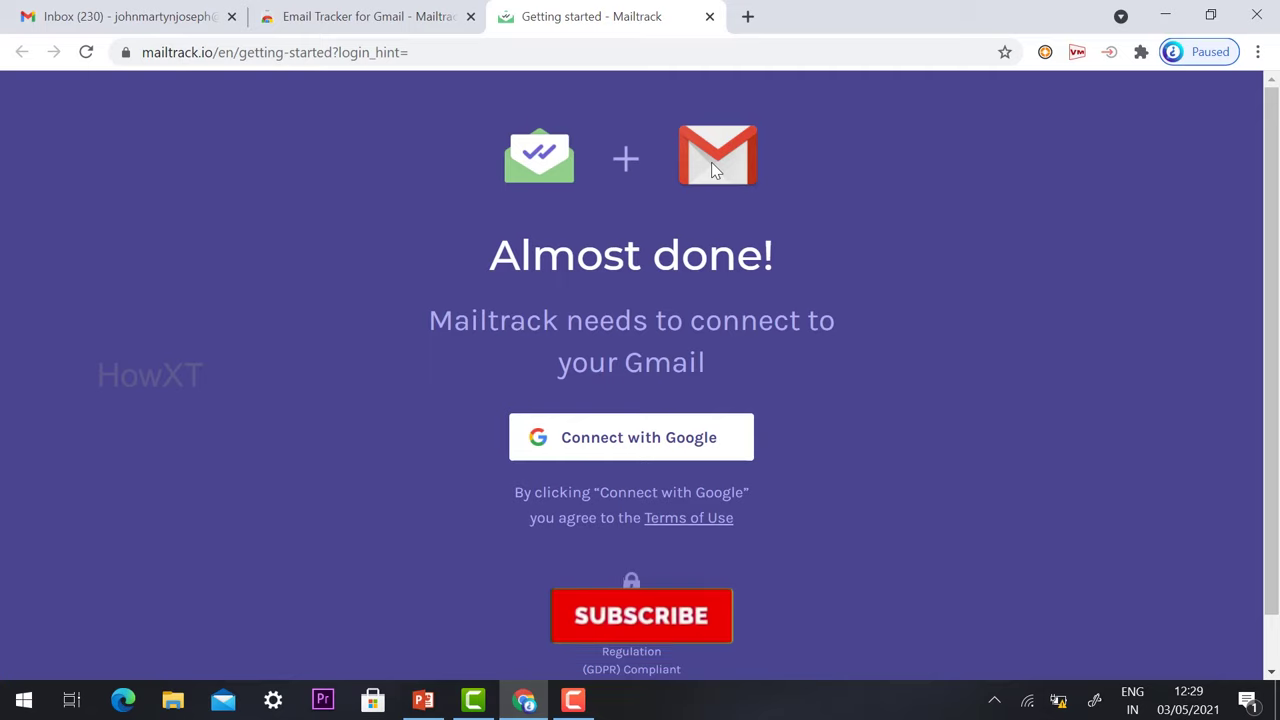
click(636, 455)
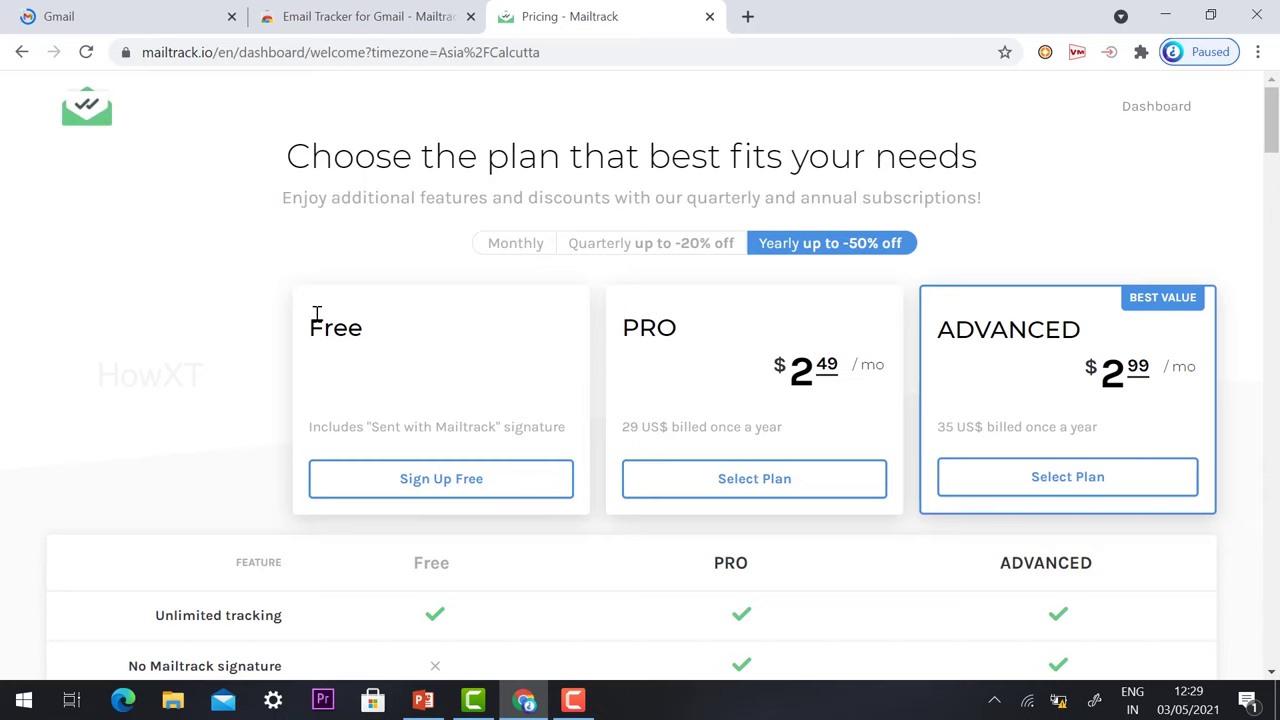
- Sign up for the Free Mailtrack plan and head back to Gmail
click(400, 495)
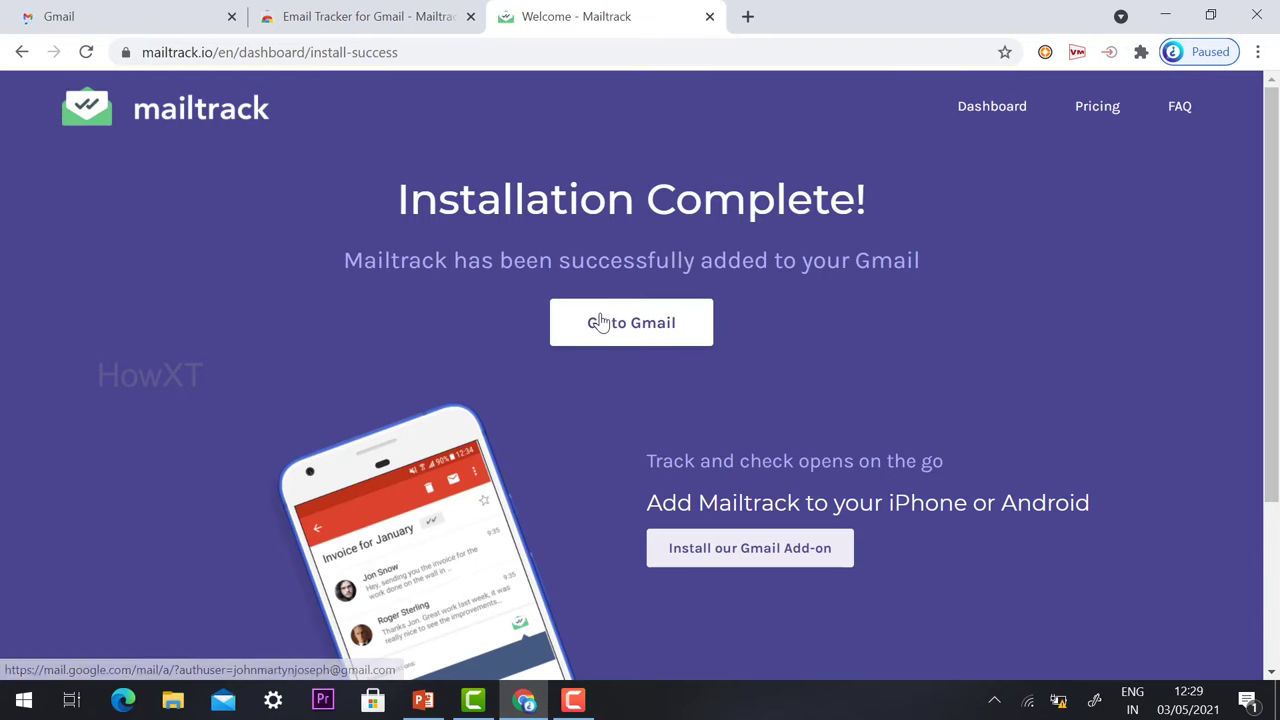
click(668, 350)
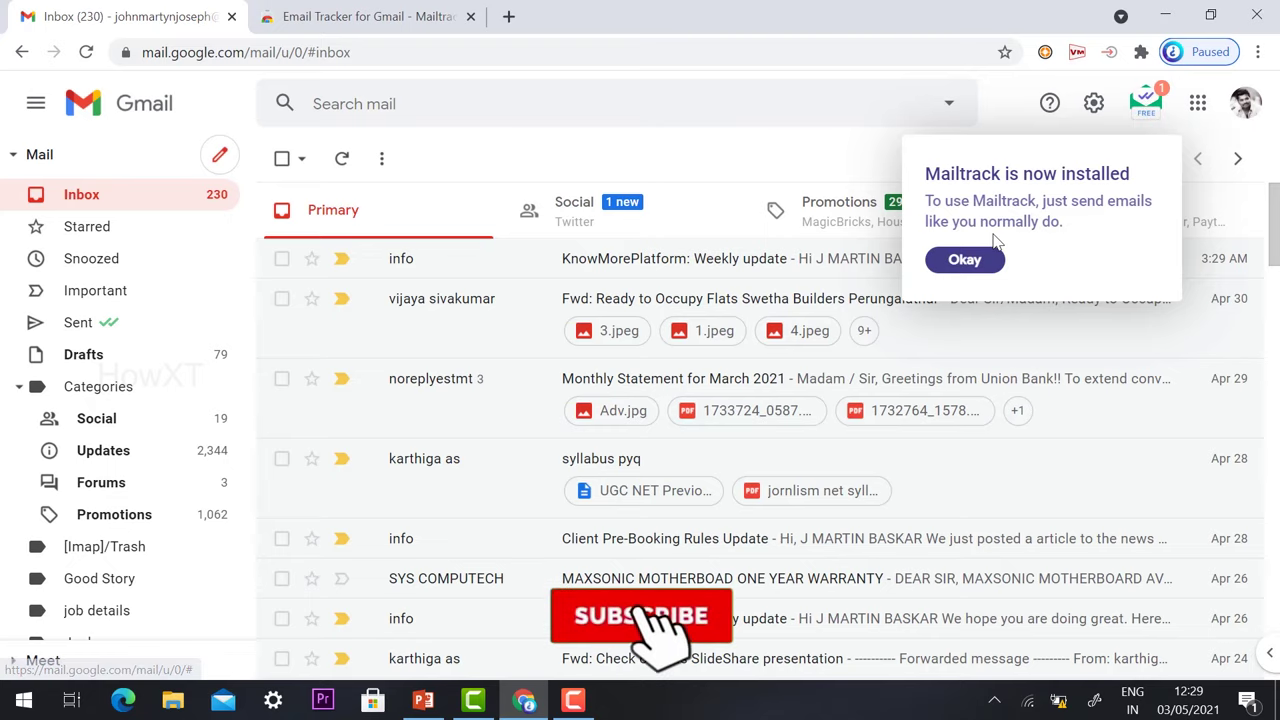
- Dismiss the 'Mailtrack is now installed' notice and start a new Compose message
click(965, 260)
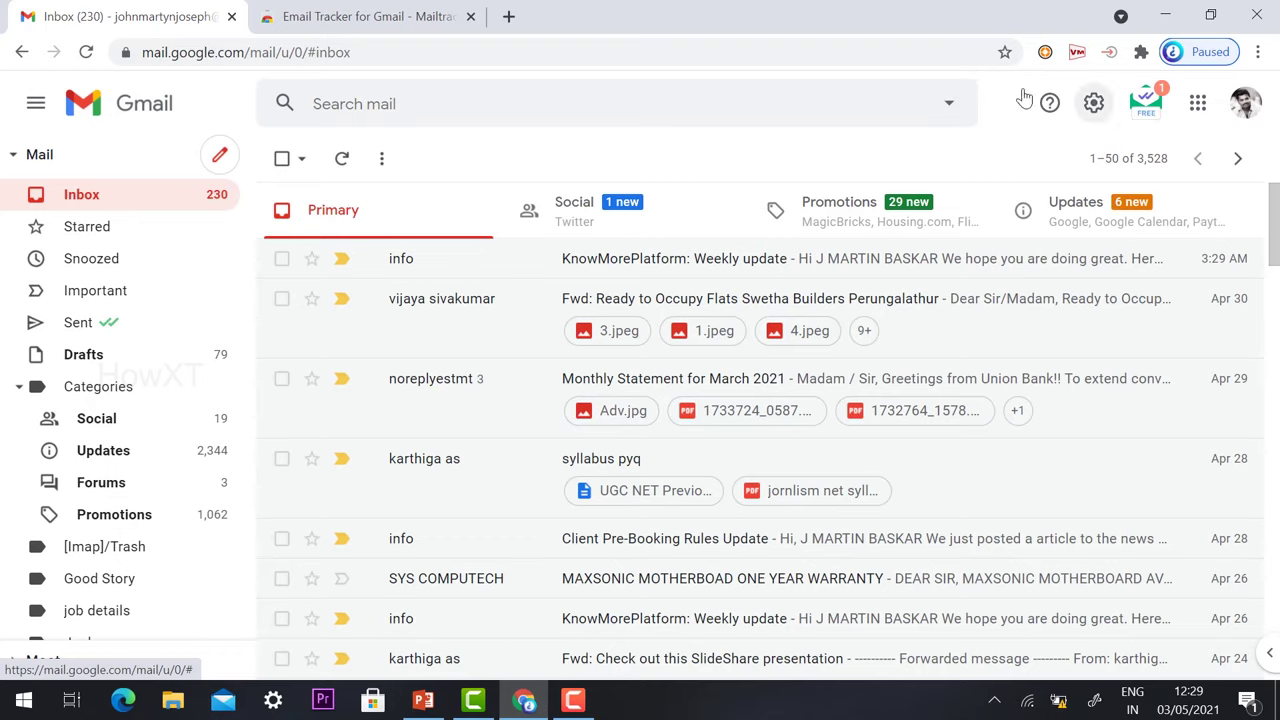
click(220, 154)
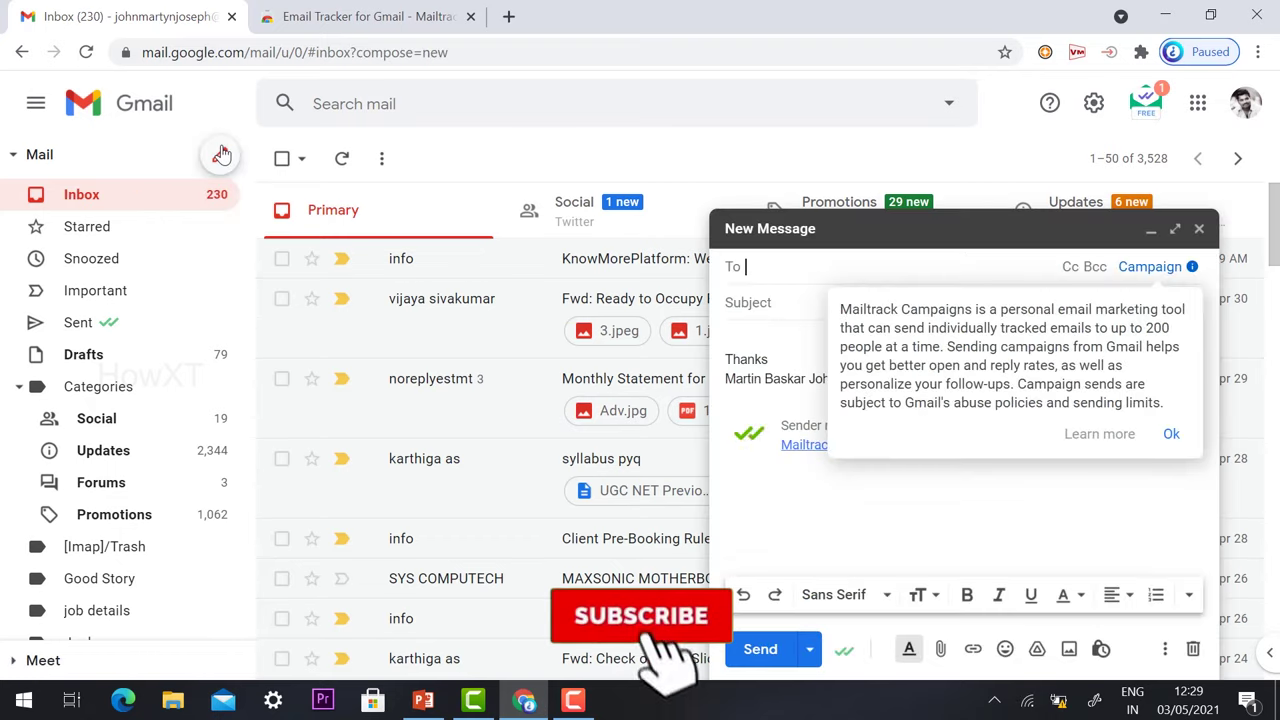
- Send the college contact an email with subject 'Hi' and body 'Exam will be on 5 th may'
click(1171, 434)
text(mar)
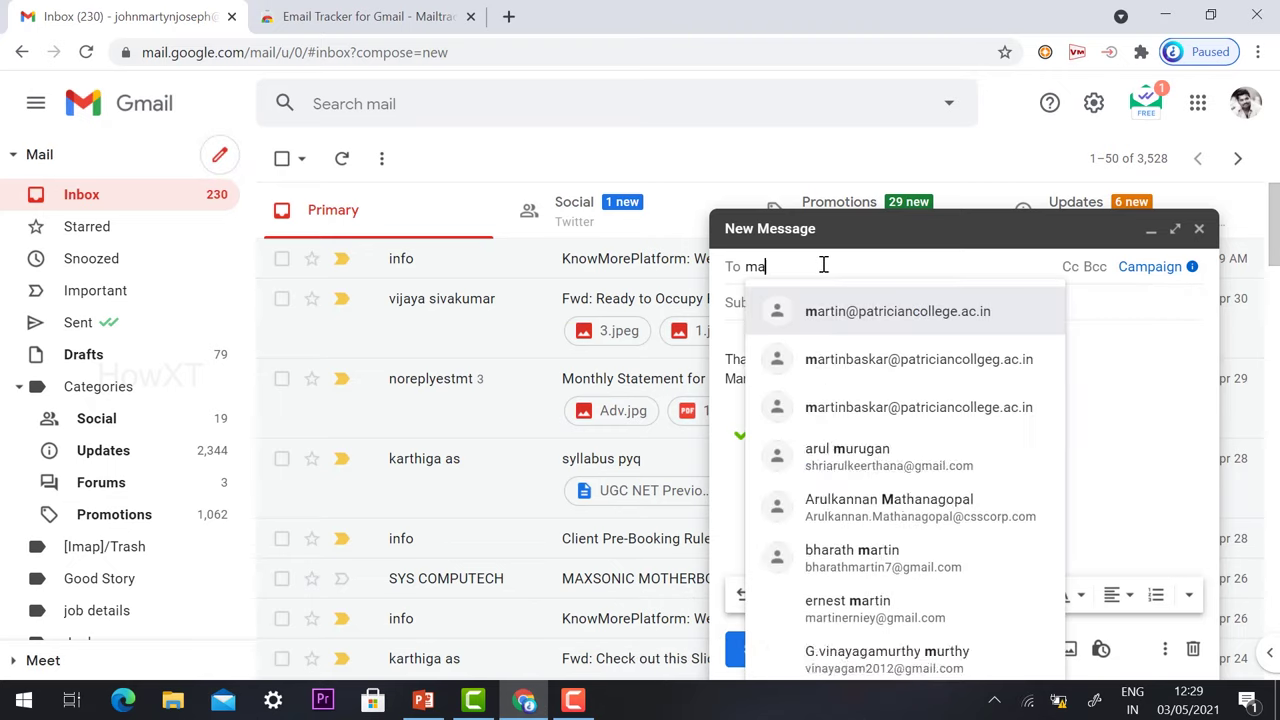
click(837, 312)
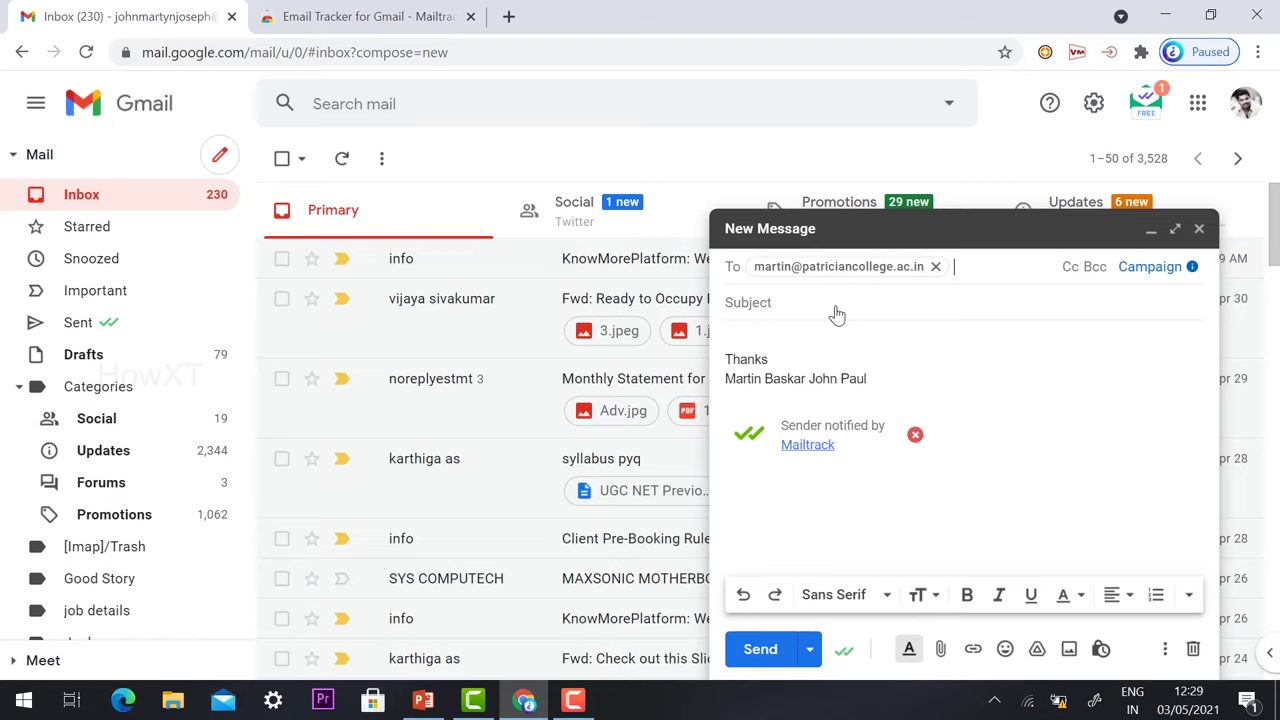
key(Tab)
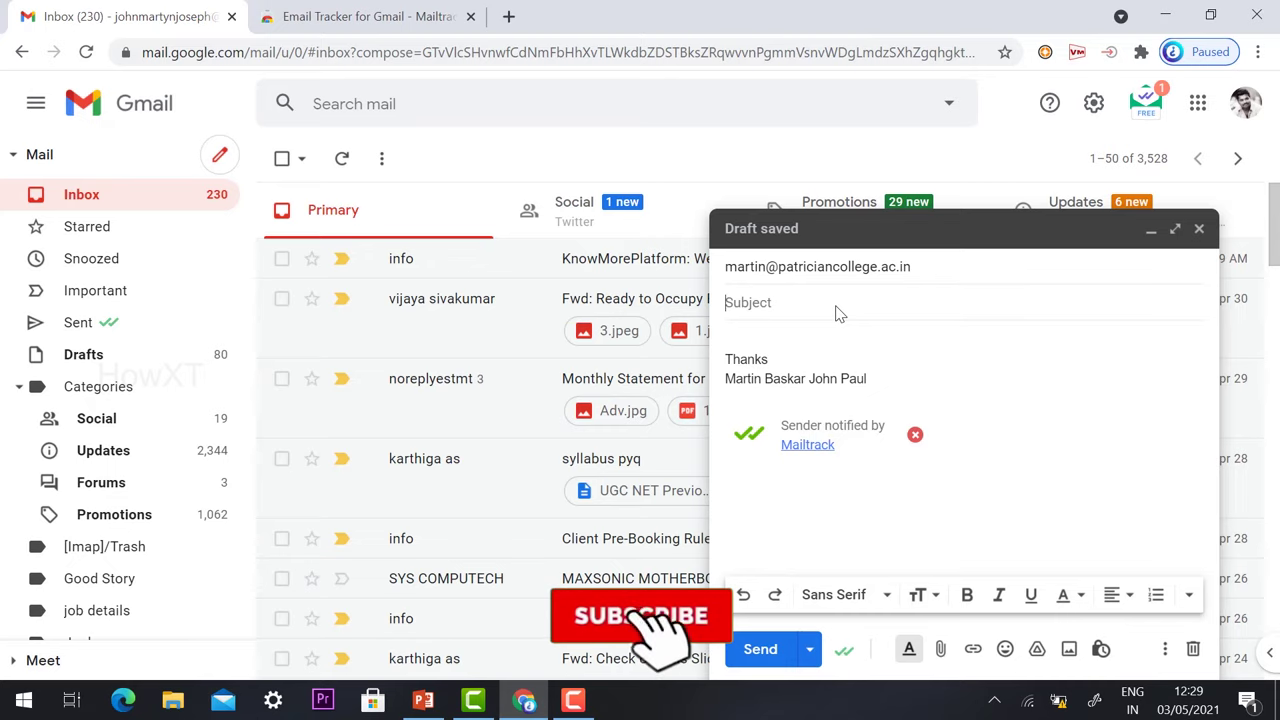
text(Hi)
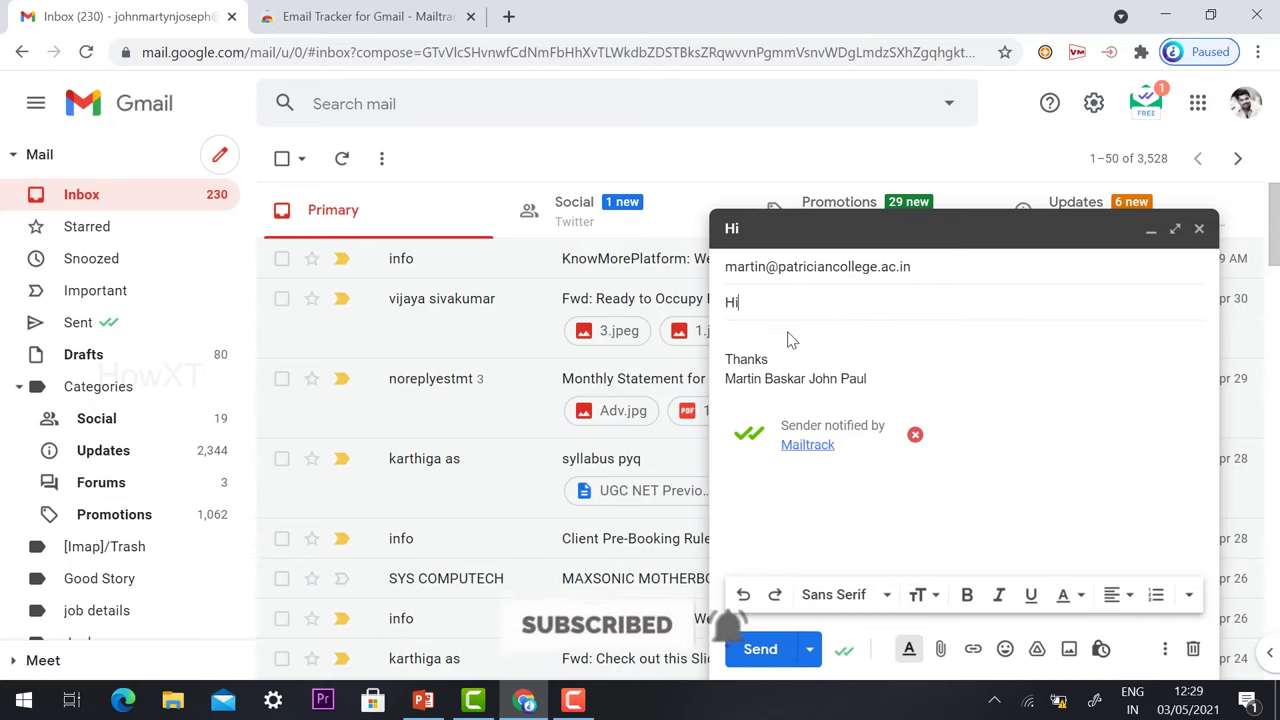
click(789, 332)
text(Exam will be on 5 th may)
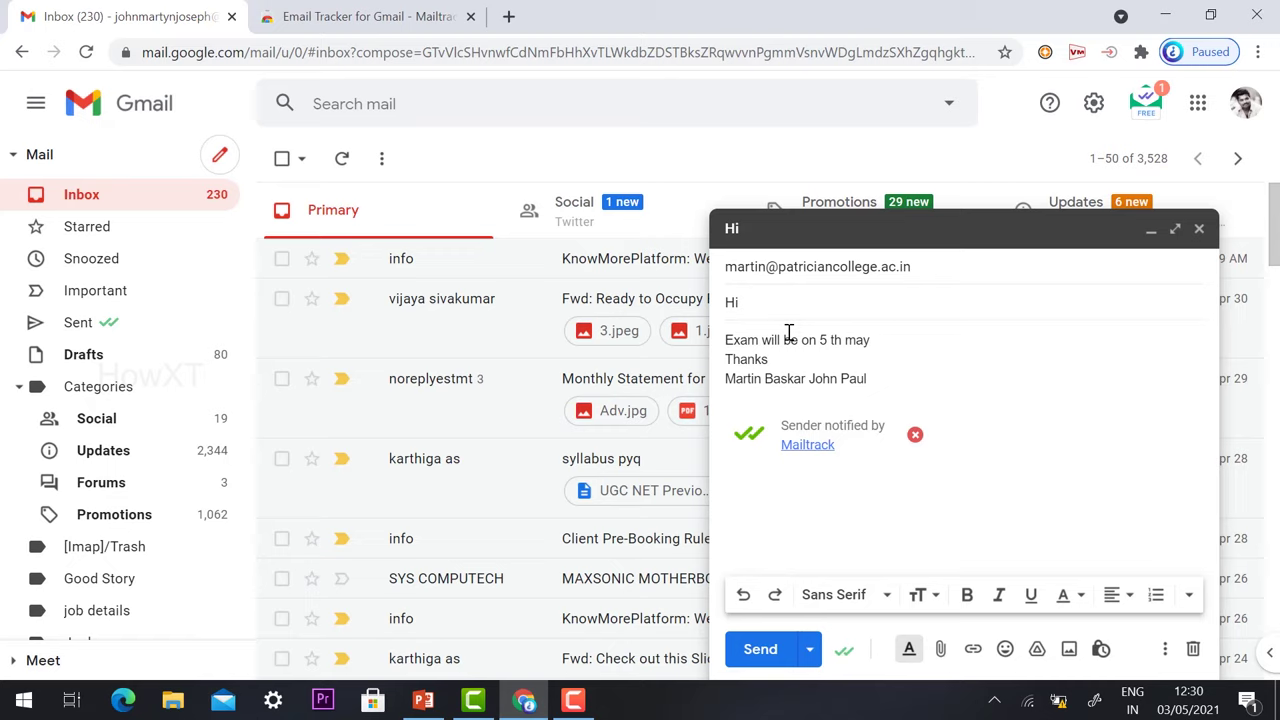
key(Return)
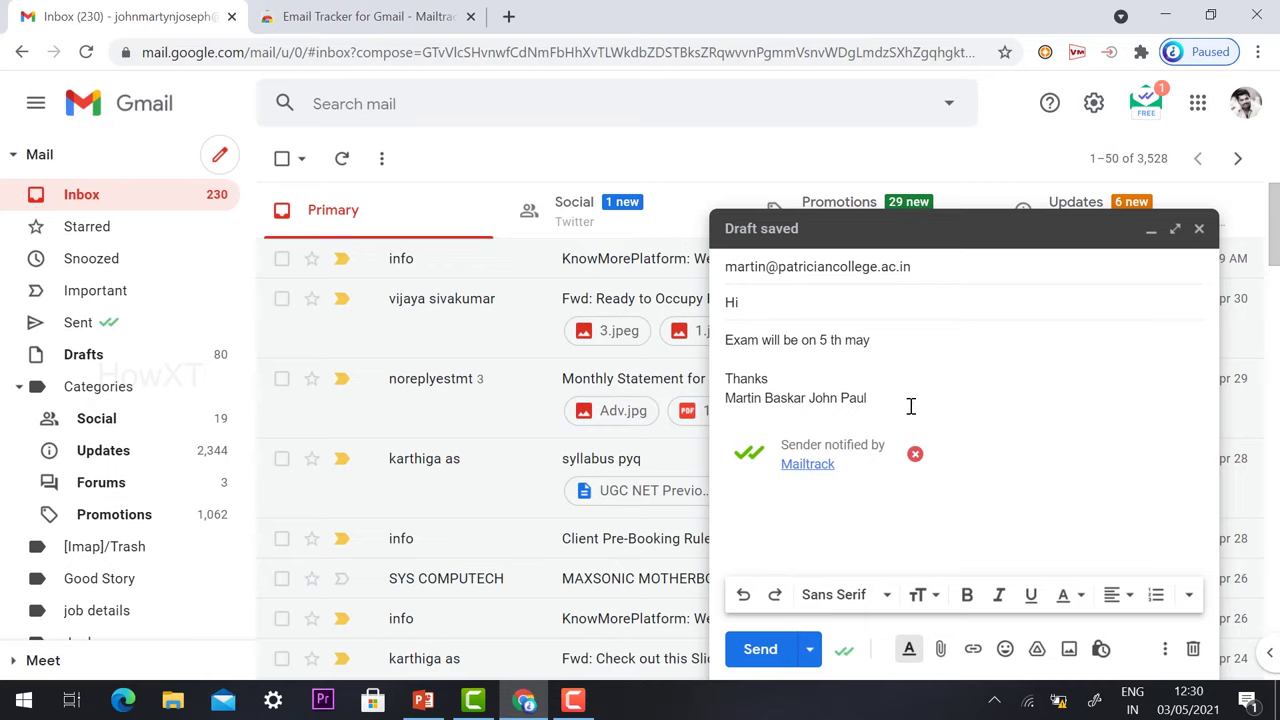
click(762, 650)
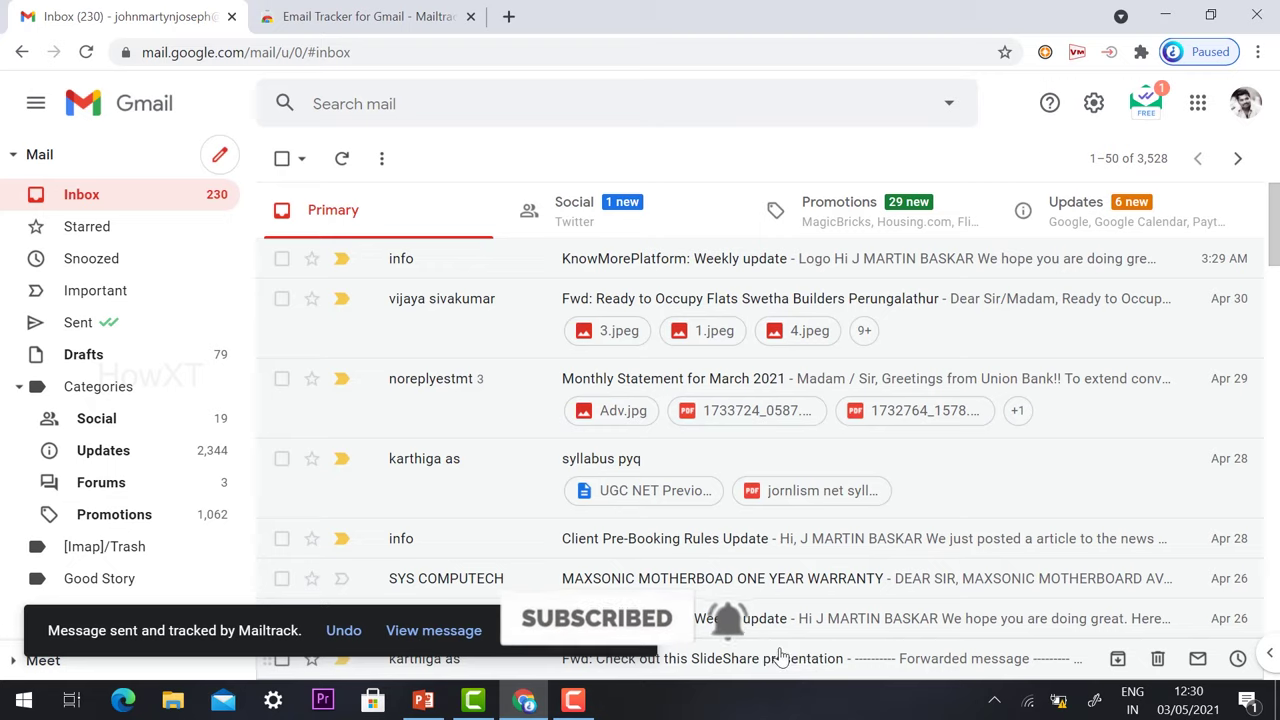
- Check the Hi email in Sent shows not read yet, then open a new incognito window
click(35, 322)
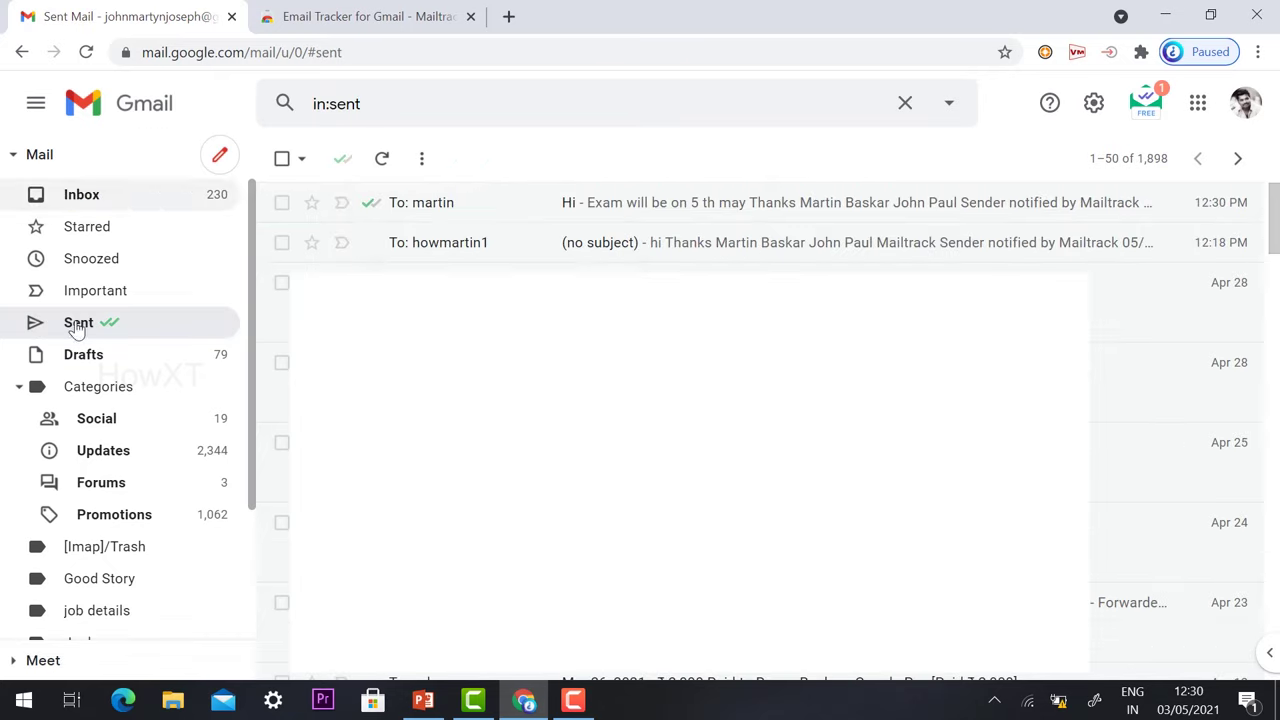
click(718, 221)
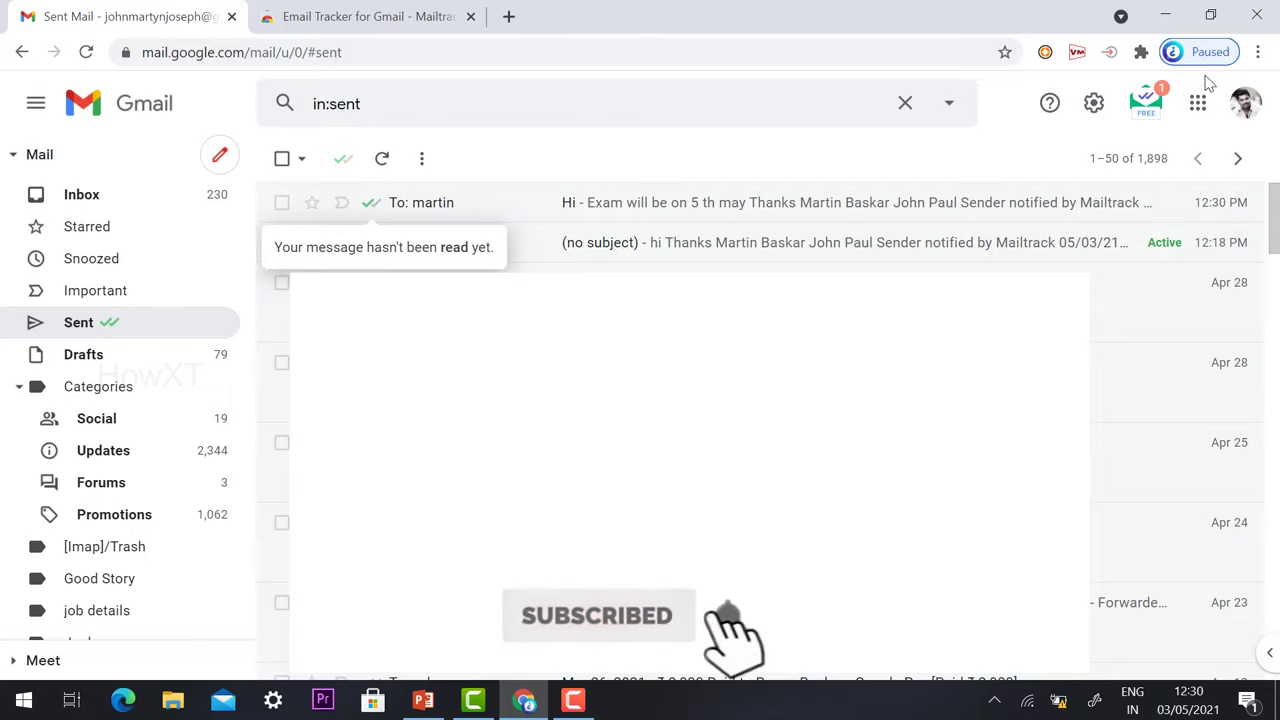
click(82, 196)
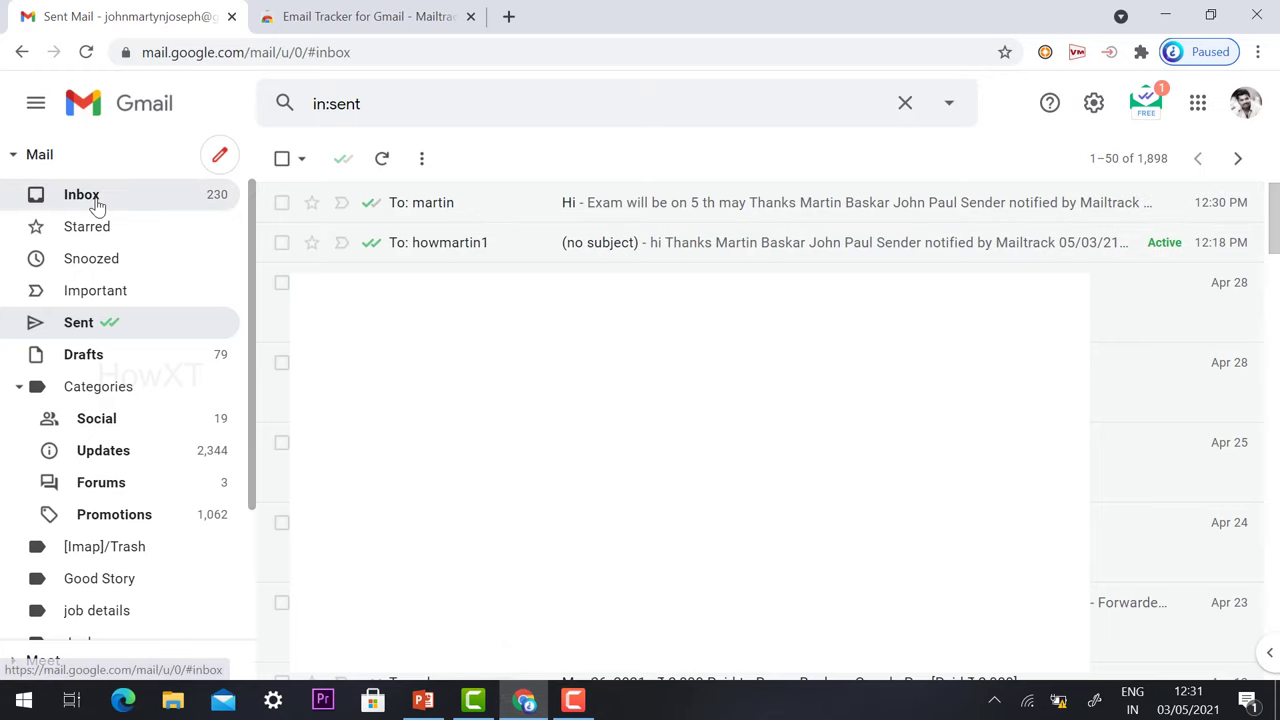
click(90, 322)
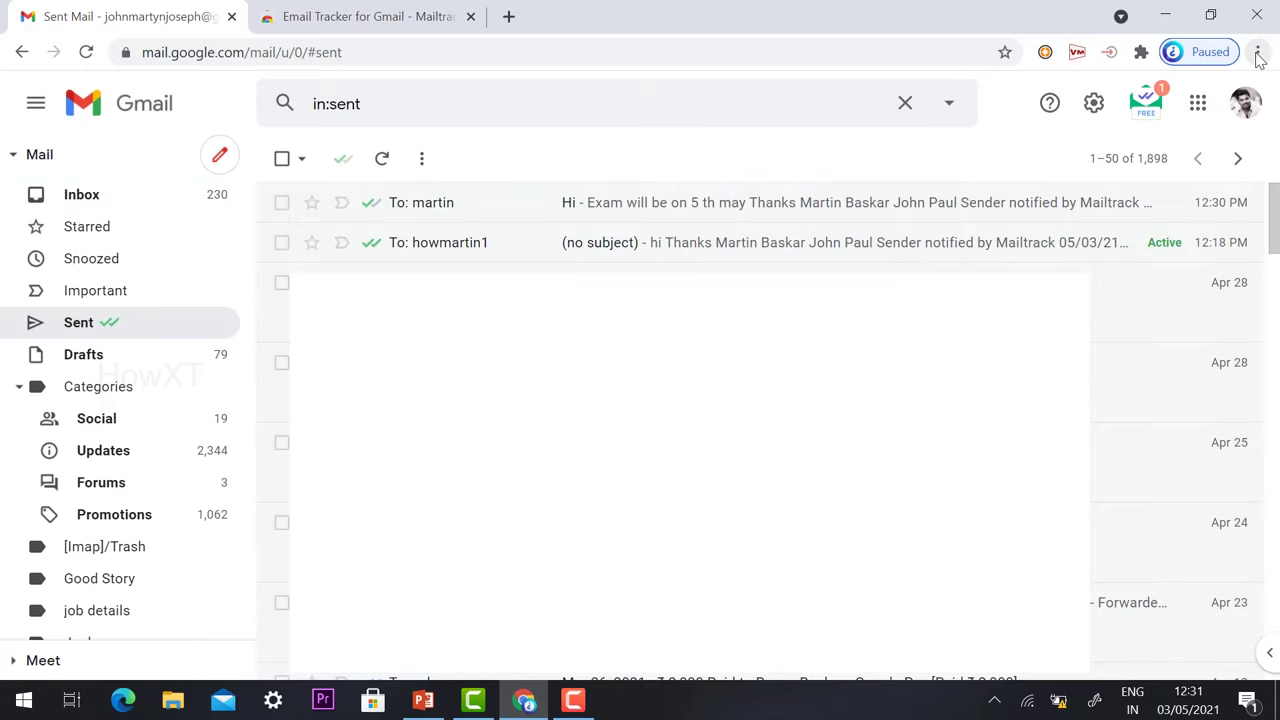
click(1258, 52)
click(1157, 128)
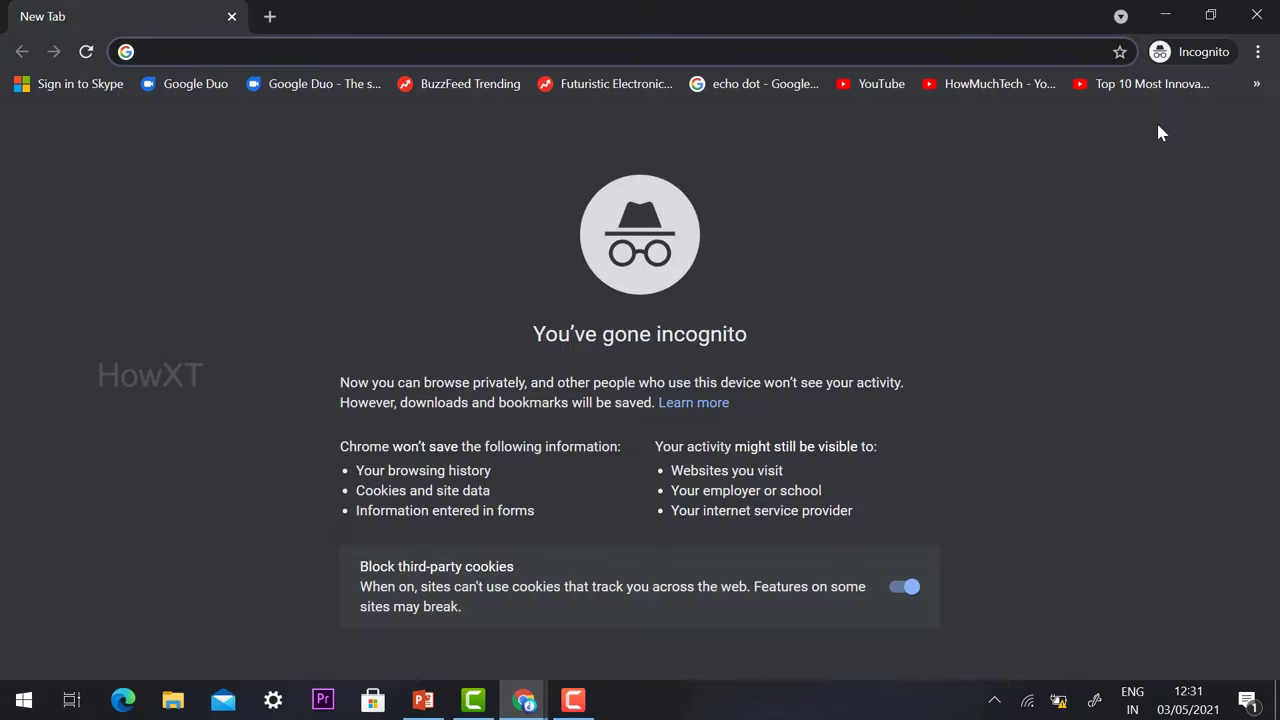
- Search 'gmail' in the incognito window and load Gmail from the 'Gmail - Google' result
text(gmail)
key(Return)
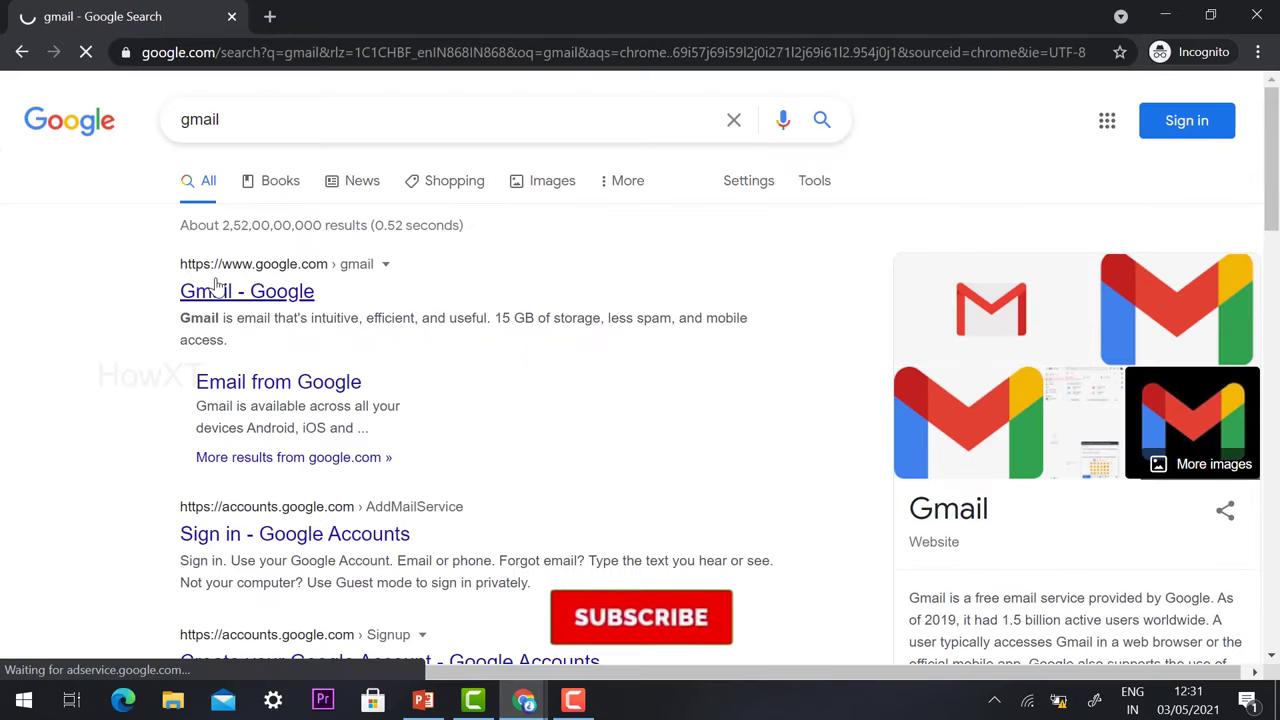
click(217, 290)
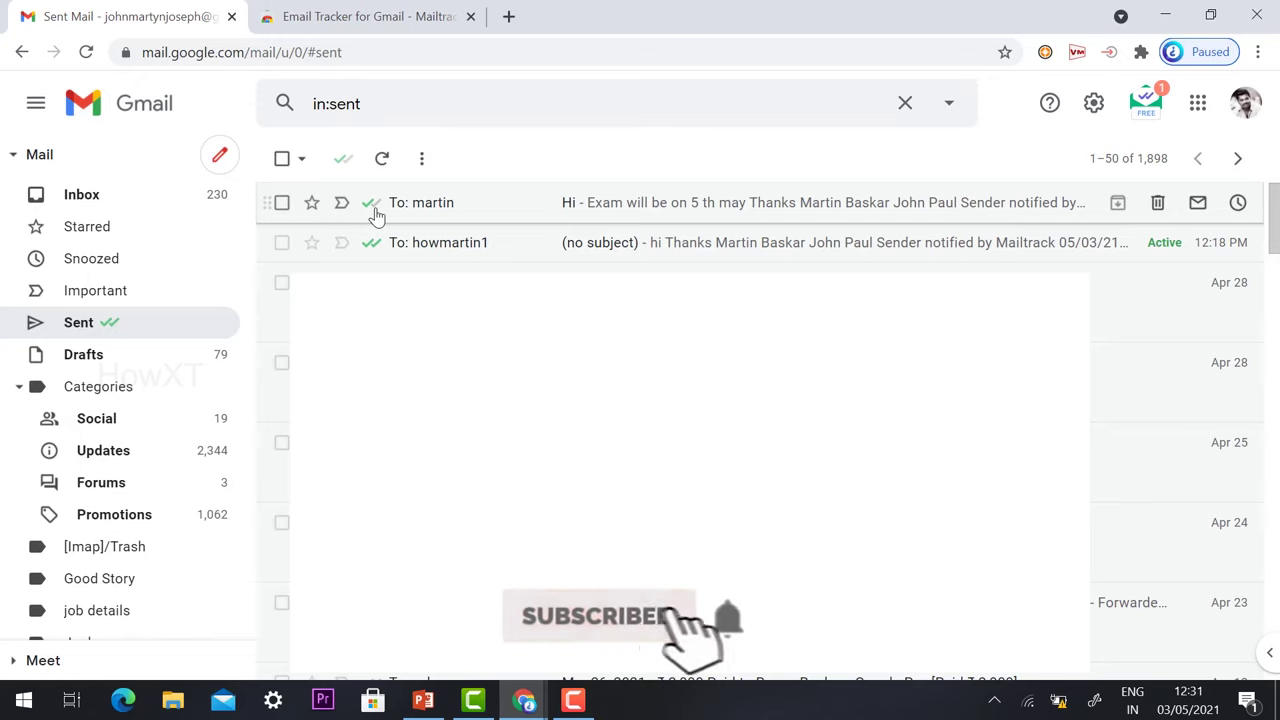
- Open the Hi email in the incognito inbox, then verify Sent shows it read less than a minute ago
key(alt+Tab)
click(278, 260)
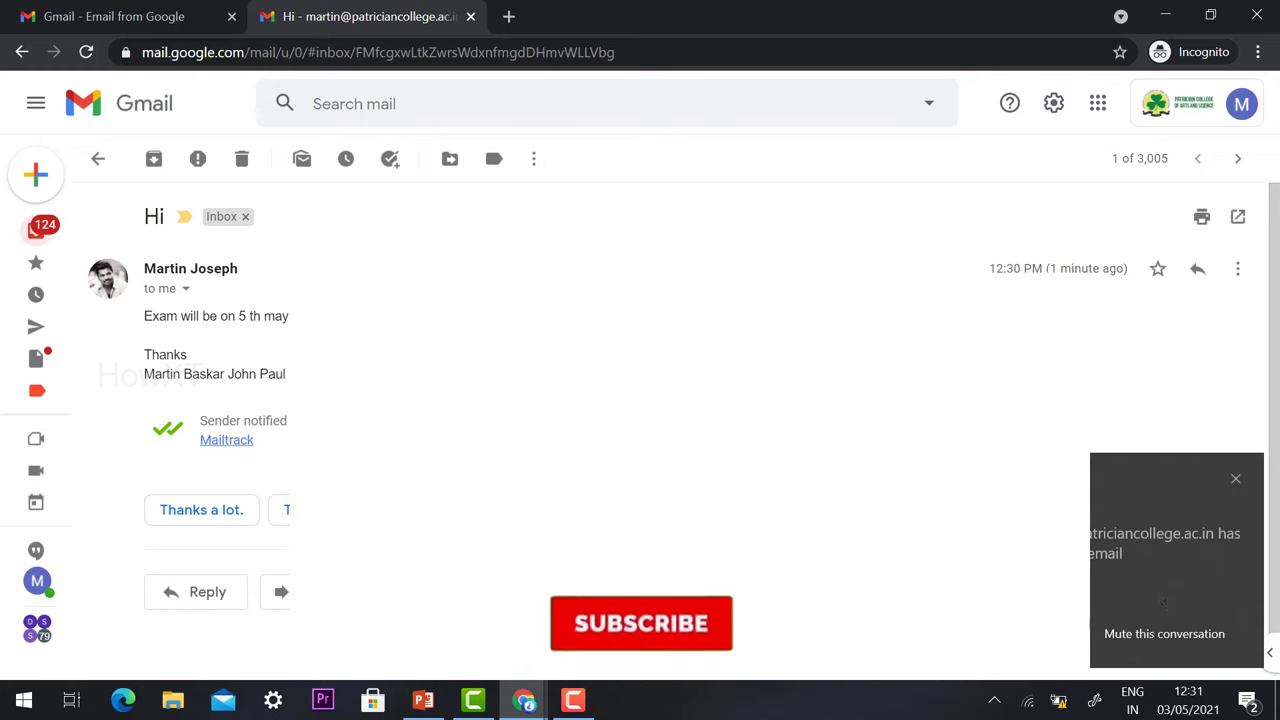
key(alt+Tab)
mouse_move(368, 215)
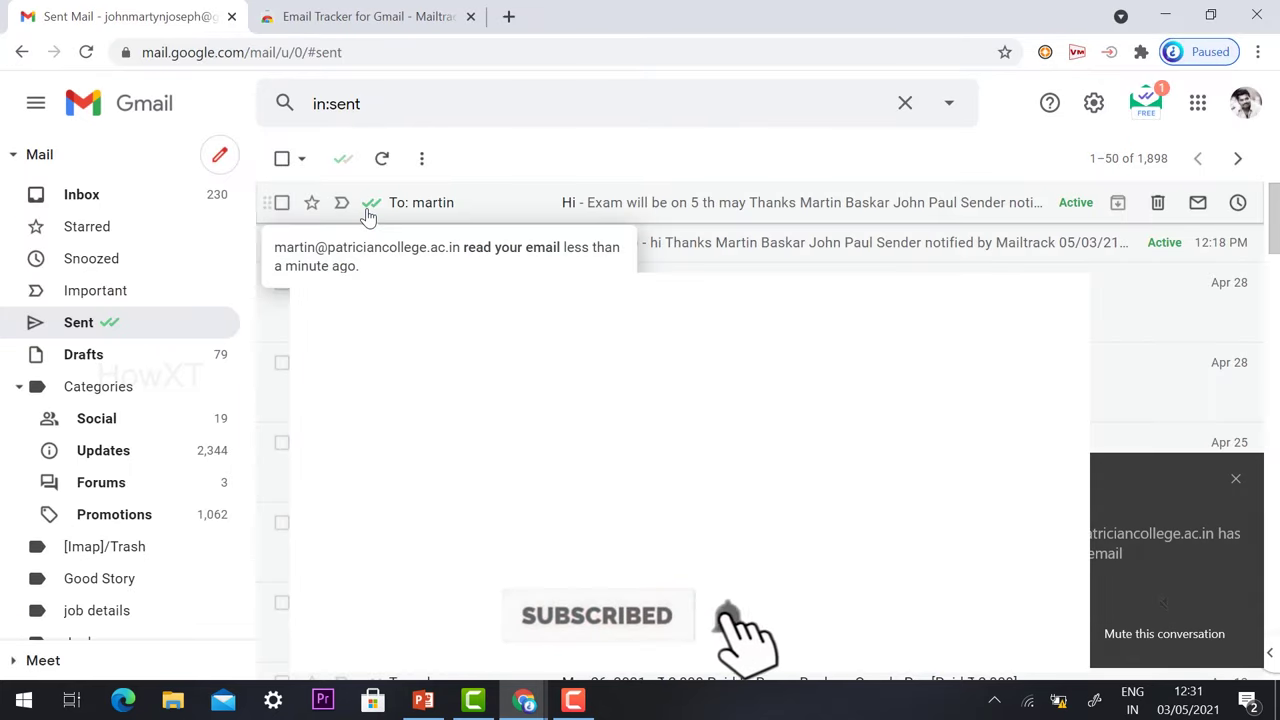